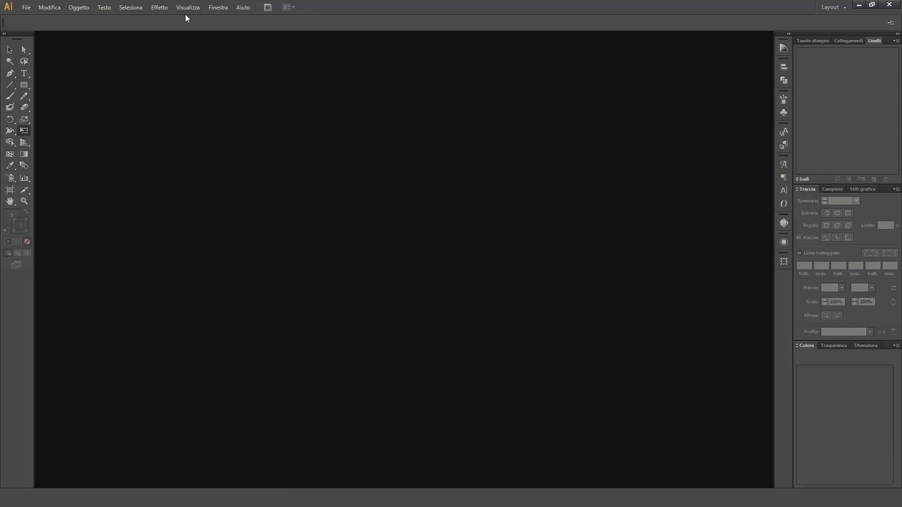
- Start a new document from the File menu and name it 'Prova'
{"action": "left_click", "coordinate": [26, 8]}
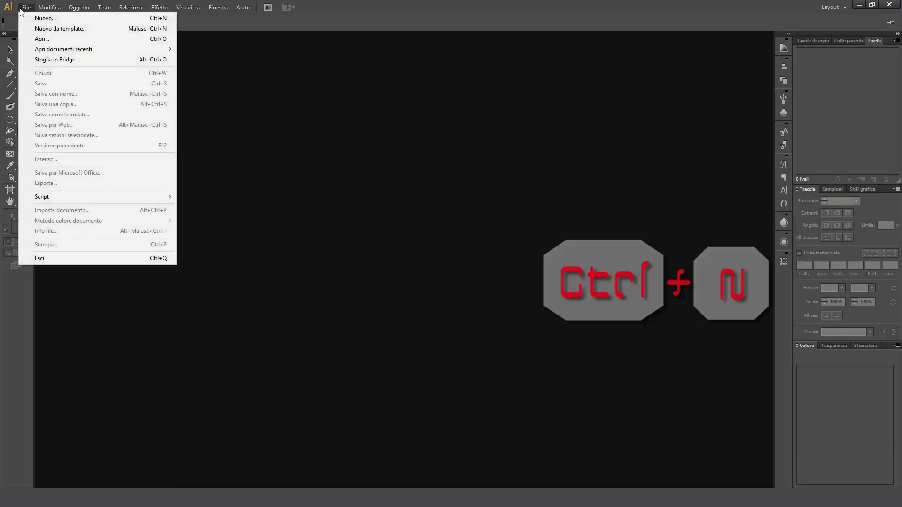
{"action": "left_click", "coordinate": [95, 17]}
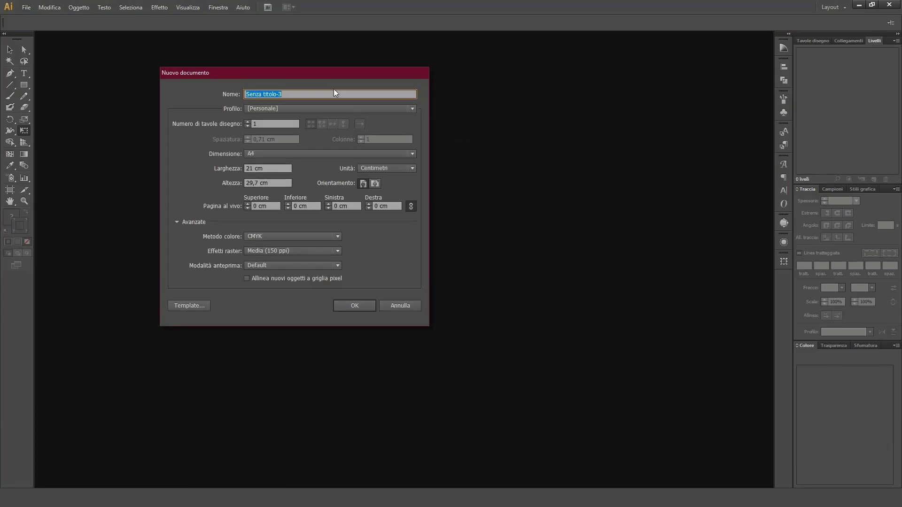
{"action": "type", "text": "Prova"}
- Keep A4, Centimetri, portrait, CMYK and 150 ppi raster effects, and create the document
{"action": "left_click", "coordinate": [259, 124]}
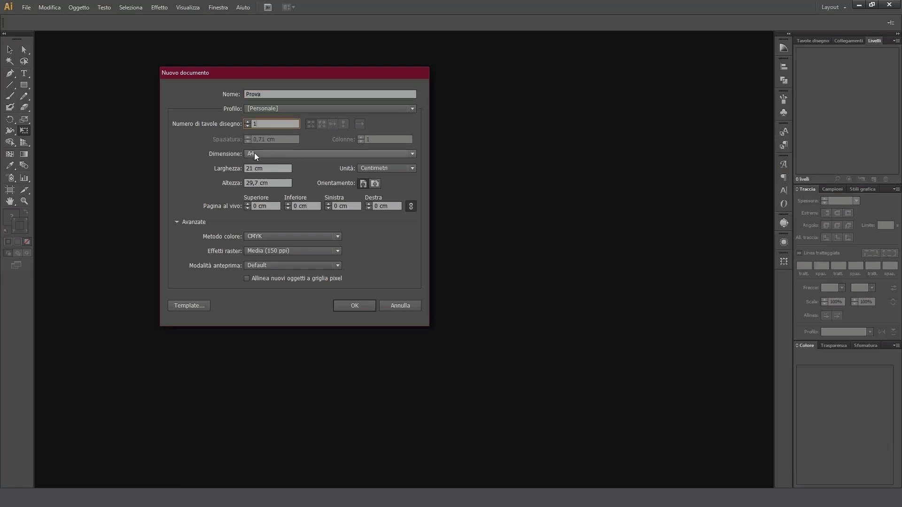
{"action": "left_click", "coordinate": [412, 154]}
{"action": "left_click", "coordinate": [412, 154]}
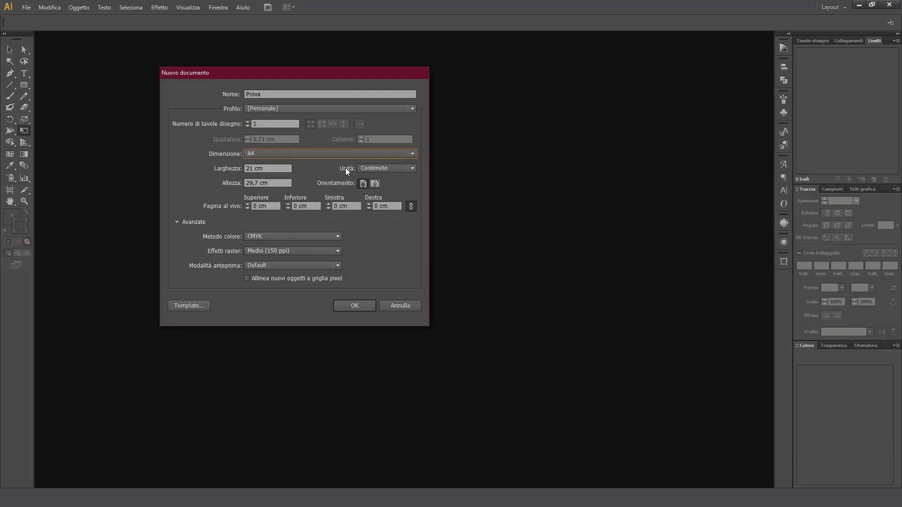
{"action": "left_click", "coordinate": [412, 168]}
{"action": "left_click", "coordinate": [412, 168]}
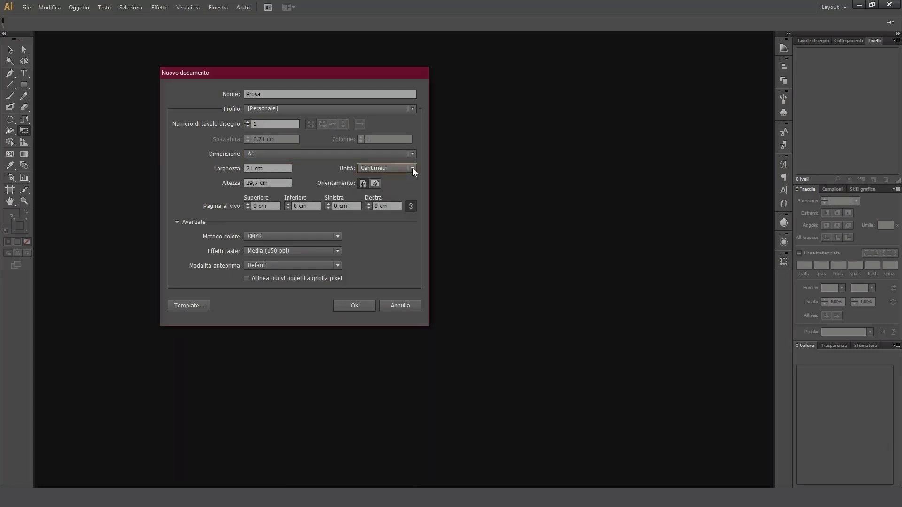
{"action": "left_click", "coordinate": [363, 185]}
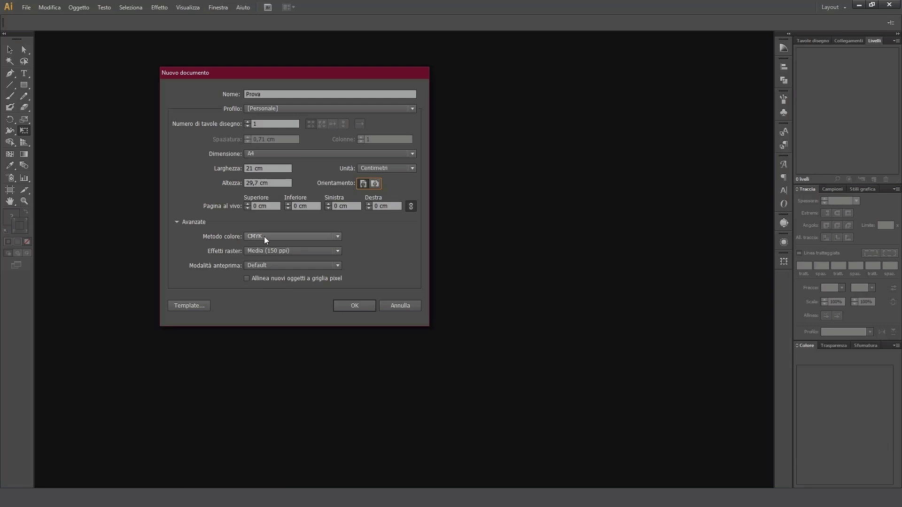
{"action": "left_click", "coordinate": [340, 235]}
{"action": "left_click", "coordinate": [339, 235]}
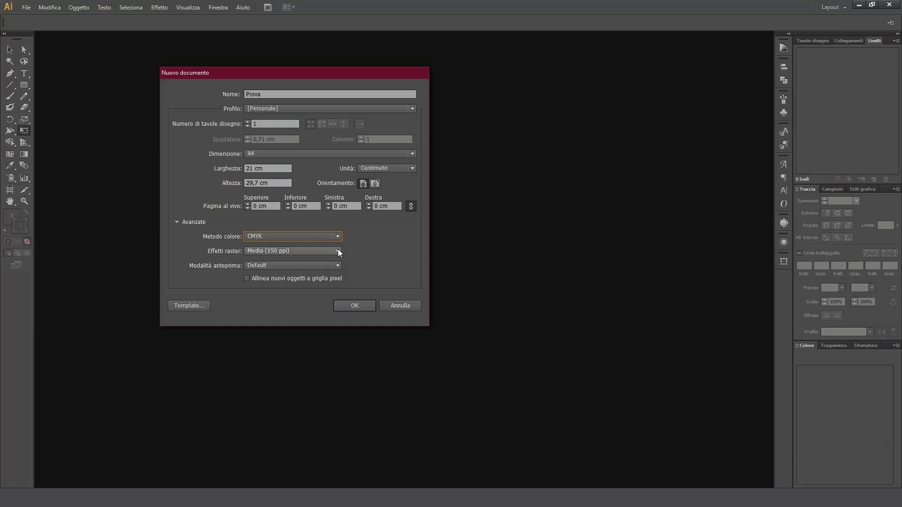
{"action": "left_click", "coordinate": [339, 252]}
{"action": "left_click", "coordinate": [339, 251]}
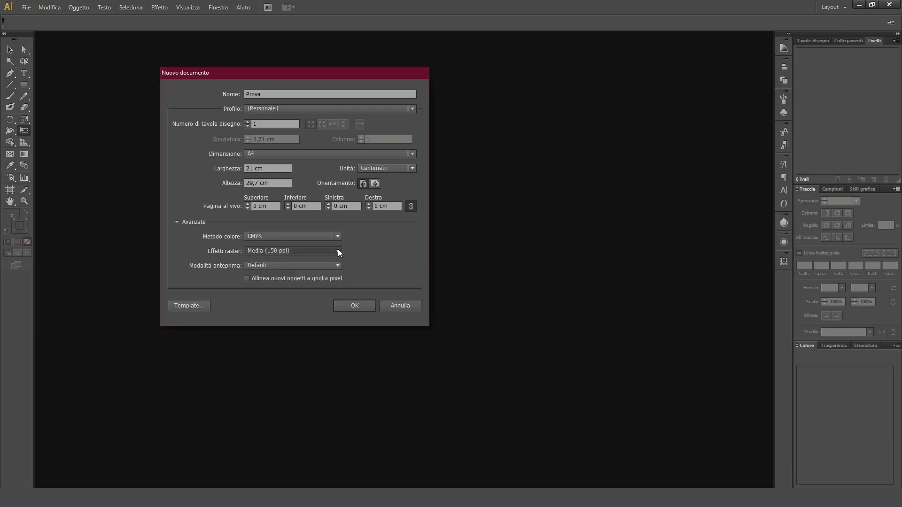
{"action": "left_click", "coordinate": [357, 306]}
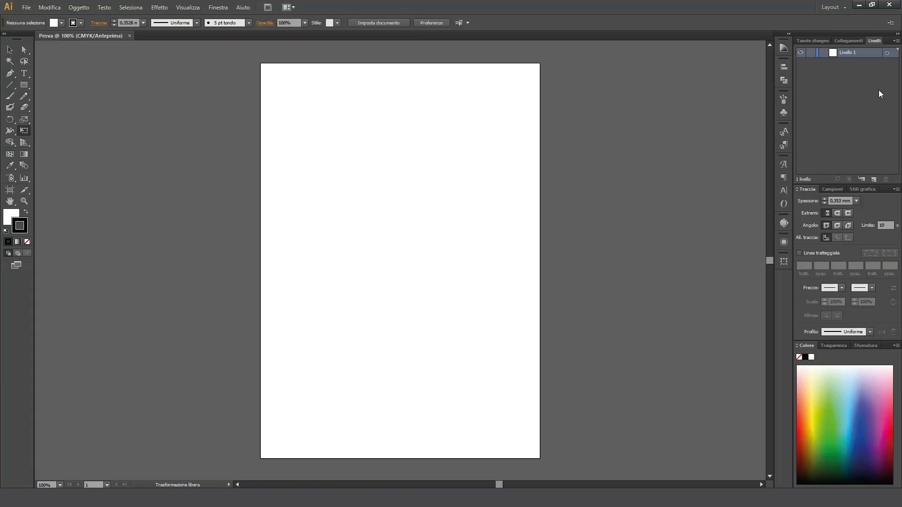
- Rename the Livello 1 layer in the Livelli panel to 'Image'
{"action": "left_click", "coordinate": [887, 53]}
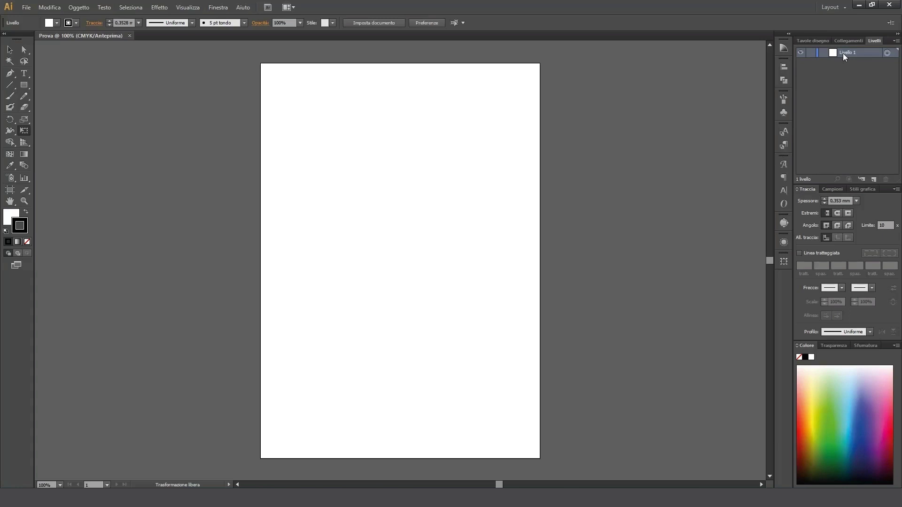
{"action": "double_click", "coordinate": [841, 53]}
{"action": "type", "text": "Image"}
{"action": "double_click", "coordinate": [869, 52]}
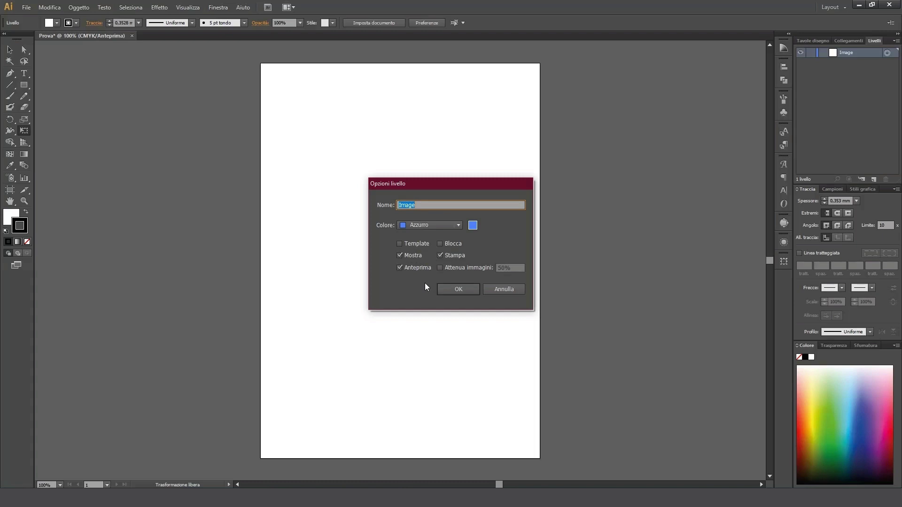
{"action": "left_click", "coordinate": [399, 244]}
{"action": "left_click", "coordinate": [450, 285]}
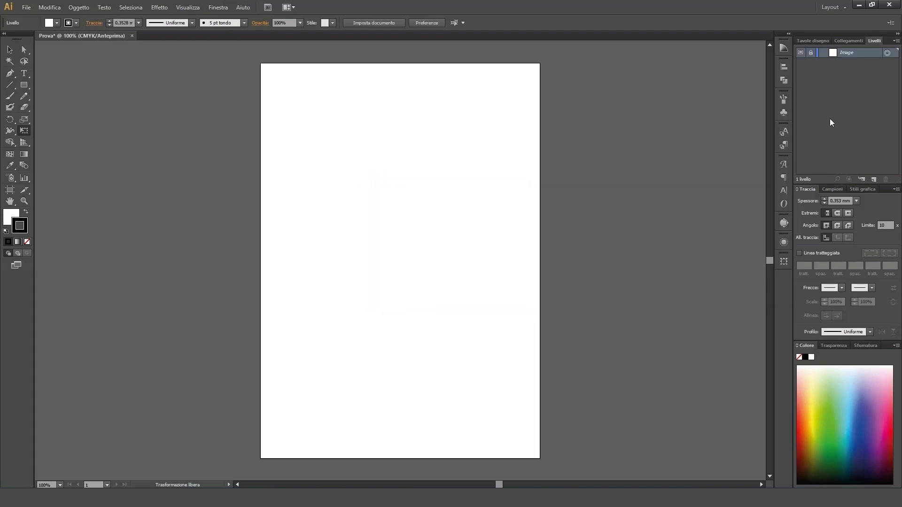
{"action": "double_click", "coordinate": [865, 50]}
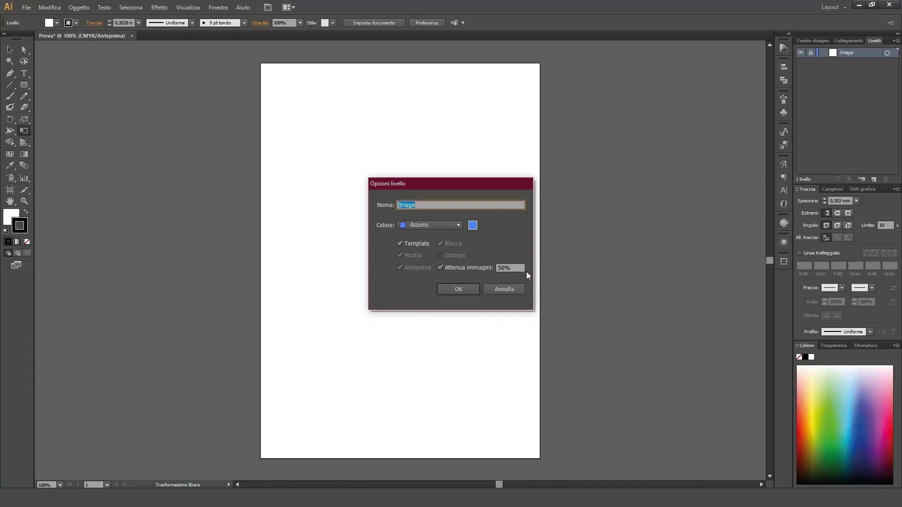
{"action": "left_click", "coordinate": [399, 244]}
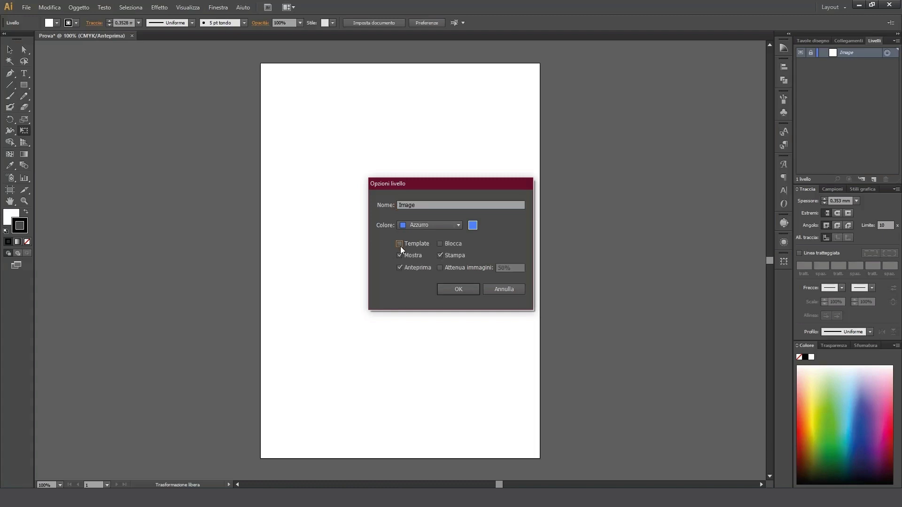
{"action": "left_click", "coordinate": [472, 292]}
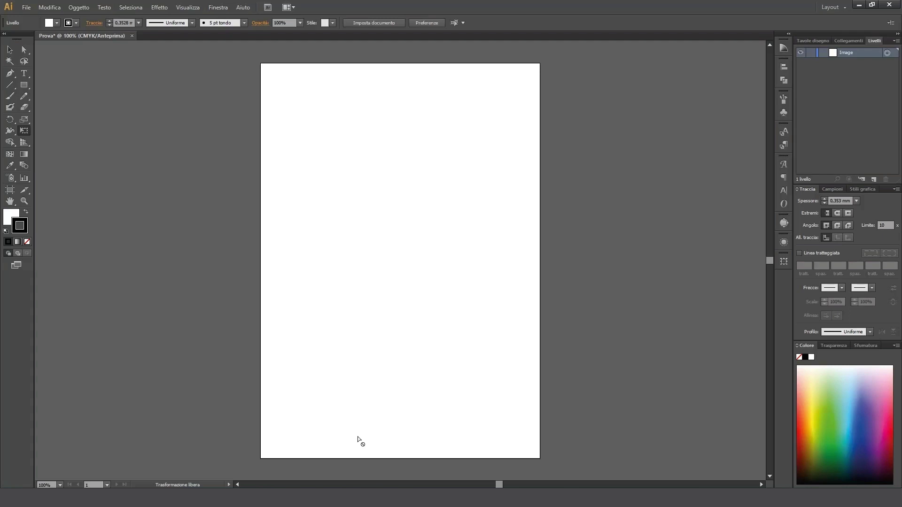
{"action": "key", "text": "alt+Tab"}
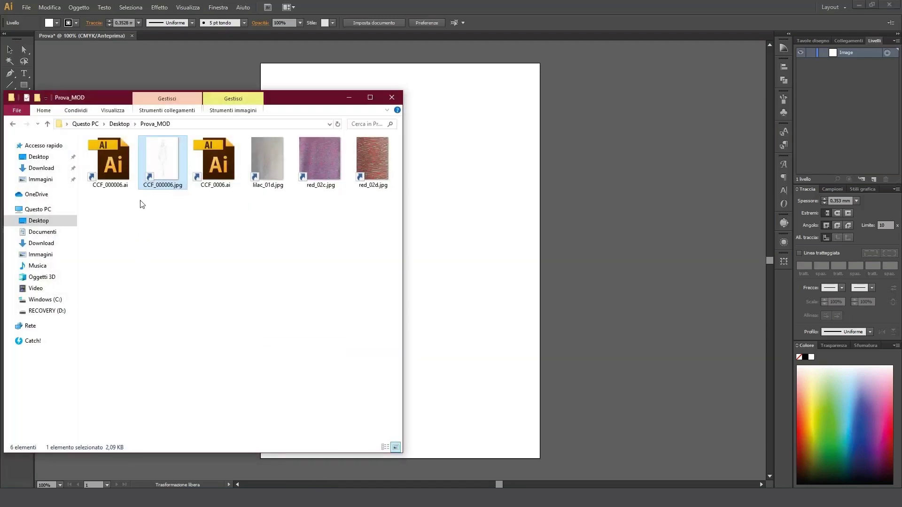
{"action": "mouse_move", "coordinate": [165, 168]}
{"action": "left_mouse_down"}
{"action": "mouse_move", "coordinate": [519, 287]}
{"action": "mouse_move", "coordinate": [427, 137]}
{"action": "mouse_move", "coordinate": [355, 98]}
{"action": "left_mouse_up"}
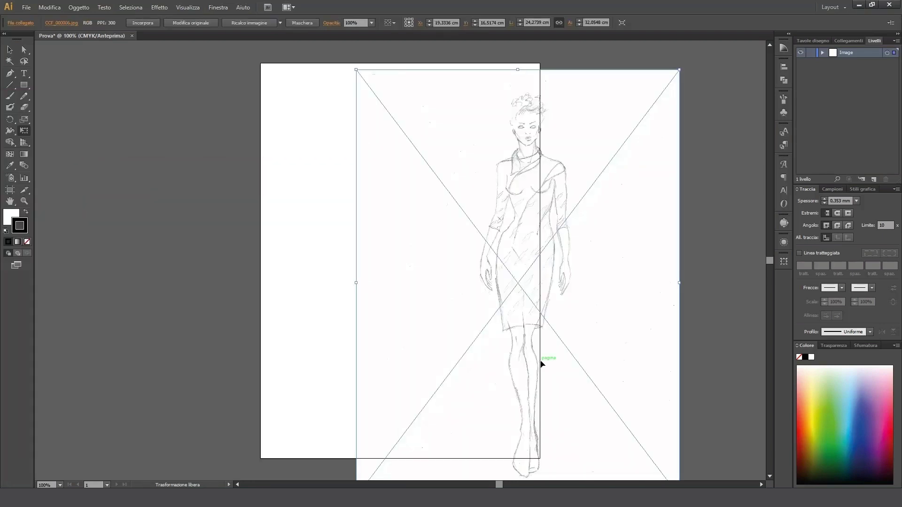
{"action": "key", "text": "Delete"}
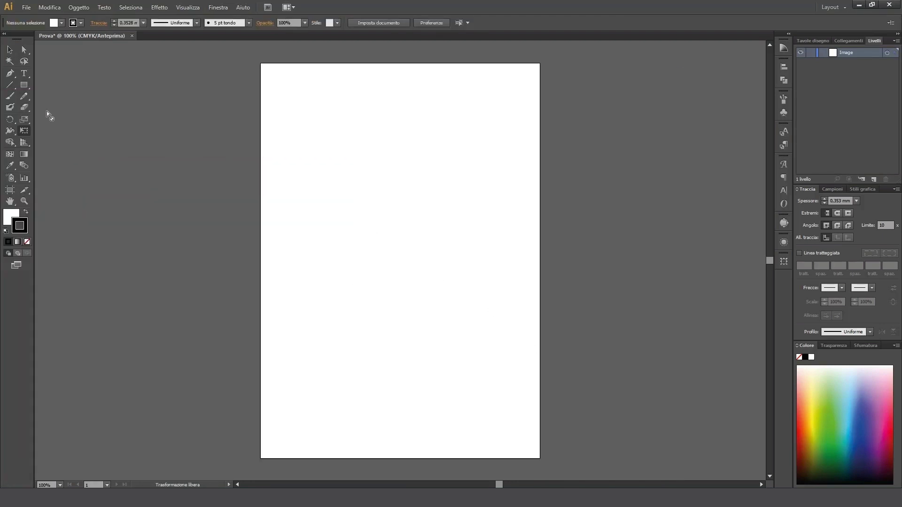
- Place CCF_000006.jpg as a linked image through File > Inserisci
{"action": "left_click", "coordinate": [26, 7]}
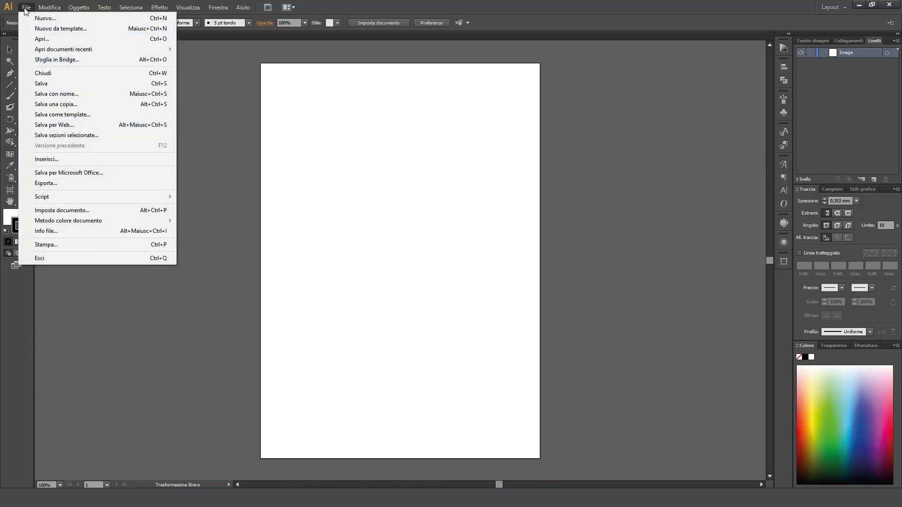
{"action": "left_click", "coordinate": [47, 160]}
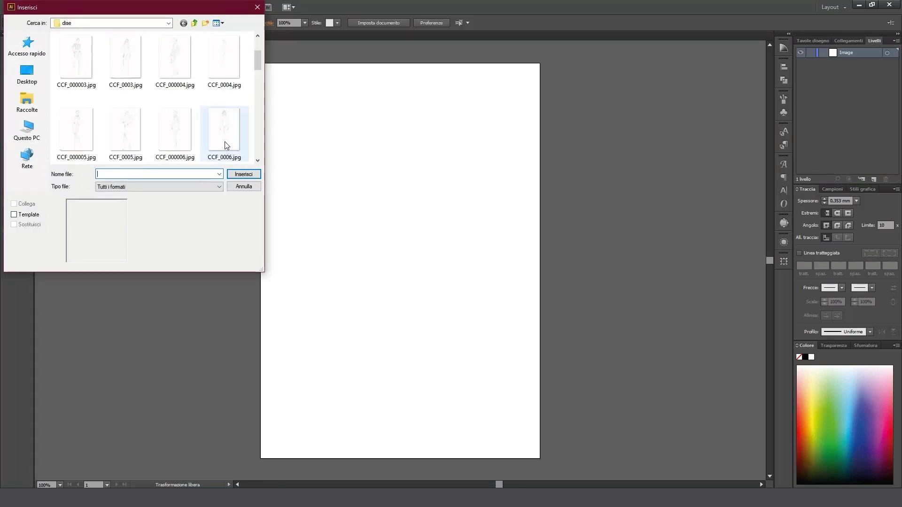
{"action": "left_click", "coordinate": [174, 134]}
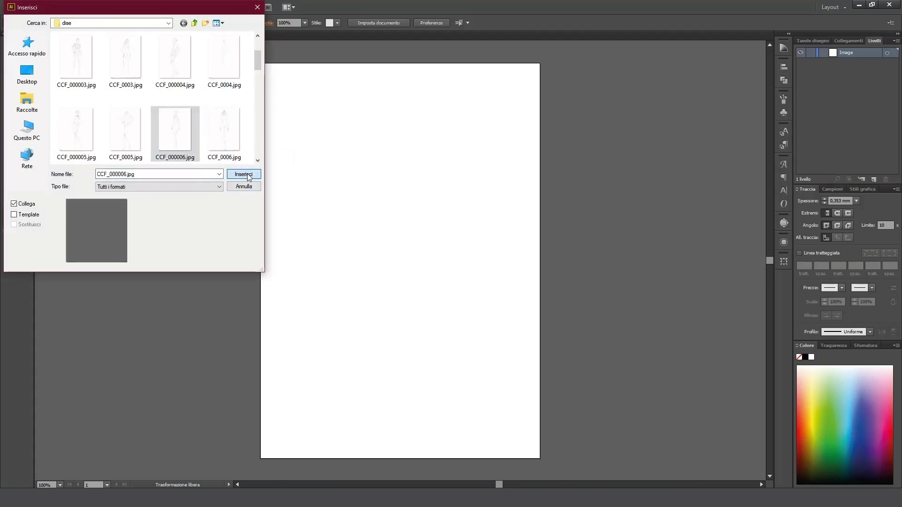
{"action": "left_click", "coordinate": [249, 177]}
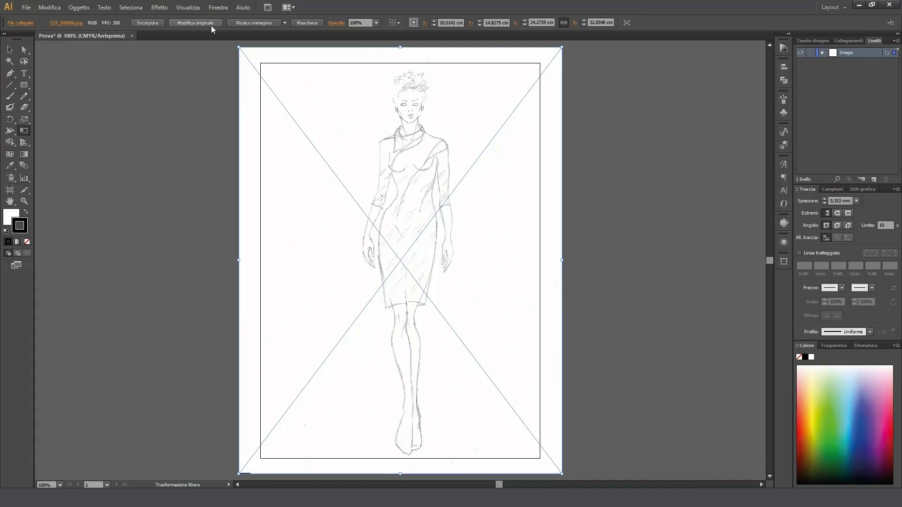
- Embed the linked sketch and scale it proportionally to a 21 cm width
{"action": "left_click", "coordinate": [148, 22]}
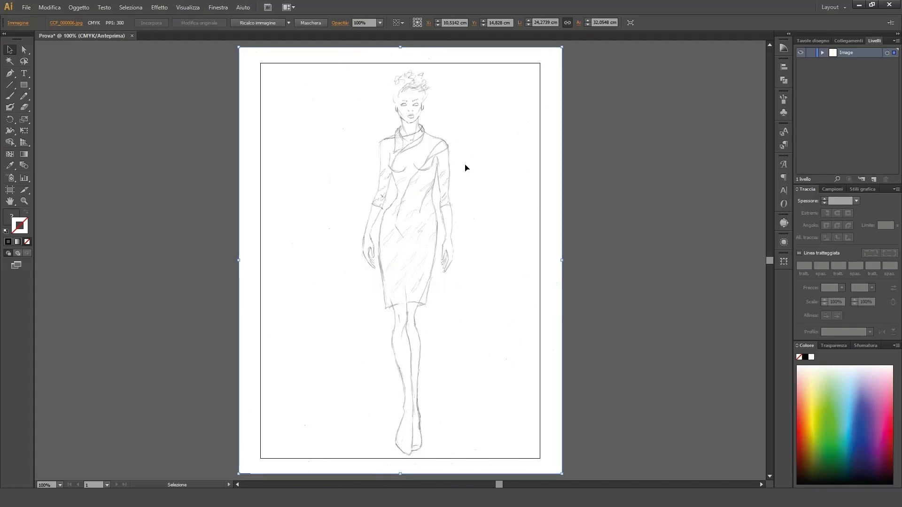
{"action": "left_click", "coordinate": [568, 22]}
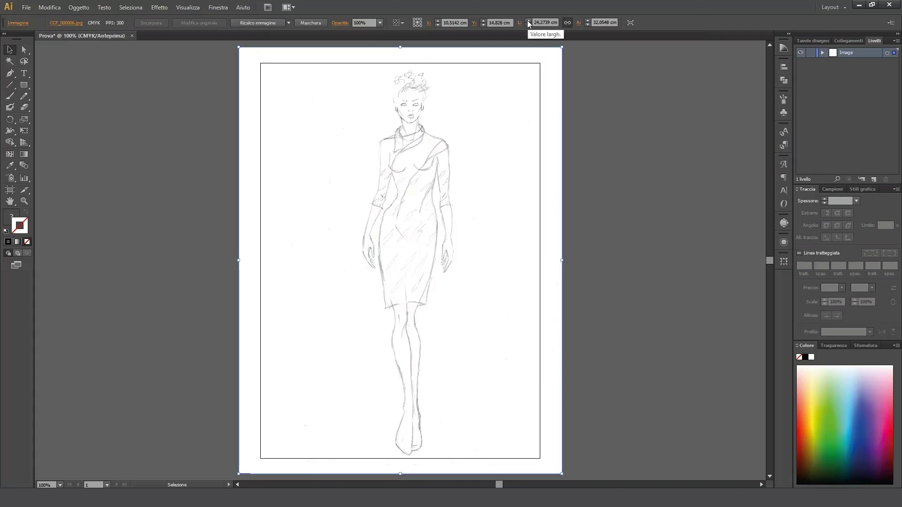
{"action": "left_click", "coordinate": [545, 22]}
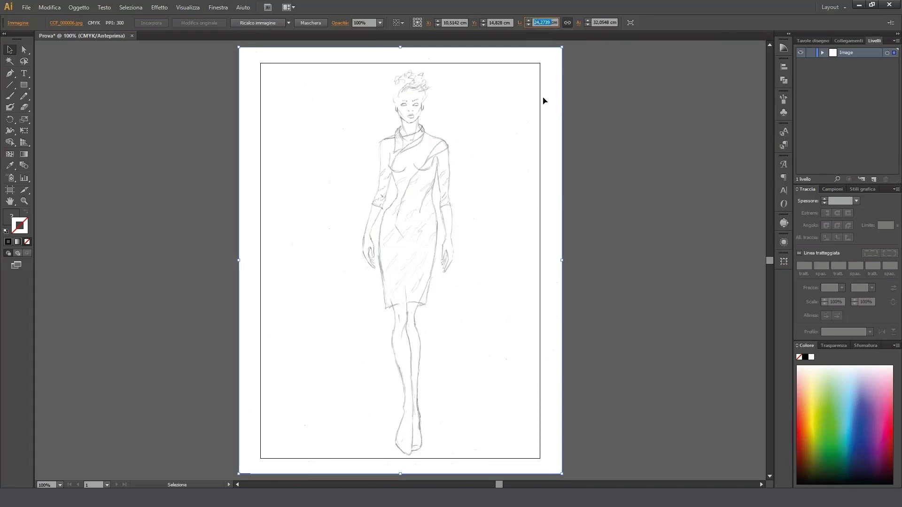
{"action": "type", "text": "21"}
{"action": "key", "text": "Return"}
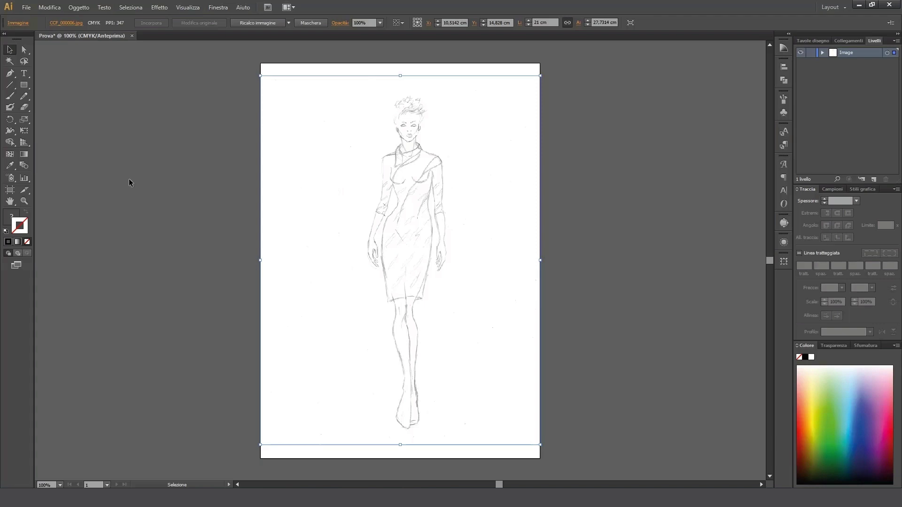
- Drag the sketch's top-right corner with Free Transform, then reset its width to 21 cm
{"action": "left_click", "coordinate": [23, 131]}
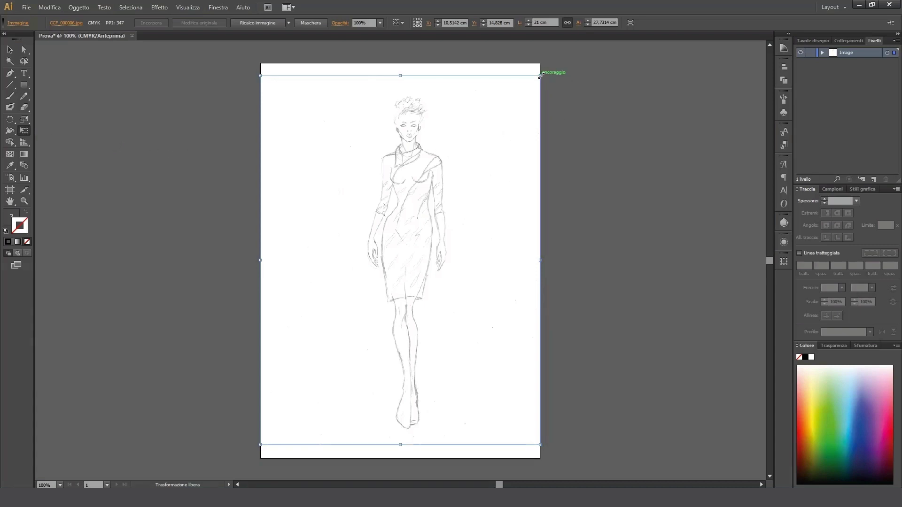
{"action": "mouse_move", "coordinate": [540, 76]}
{"action": "left_mouse_down"}
{"action": "mouse_move", "coordinate": [459, 184]}
{"action": "mouse_move", "coordinate": [549, 88]}
{"action": "left_mouse_up"}
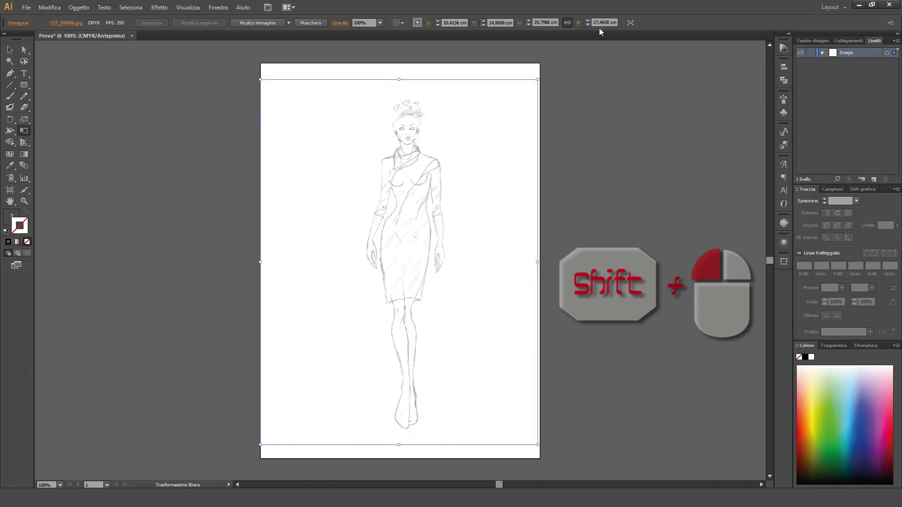
{"action": "left_click", "coordinate": [529, 20]}
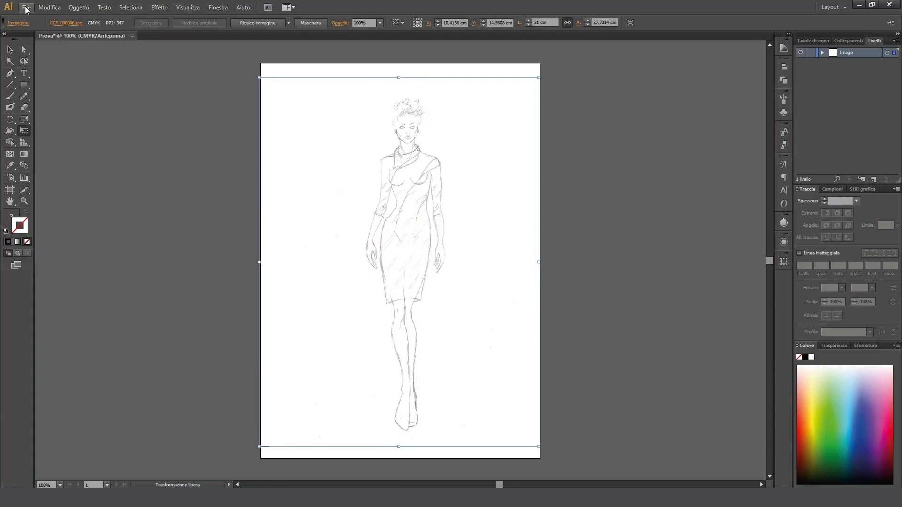
- Bring up Save As, browse into the digi folder, then cancel the dialog
{"action": "key", "text": "ctrl+s"}
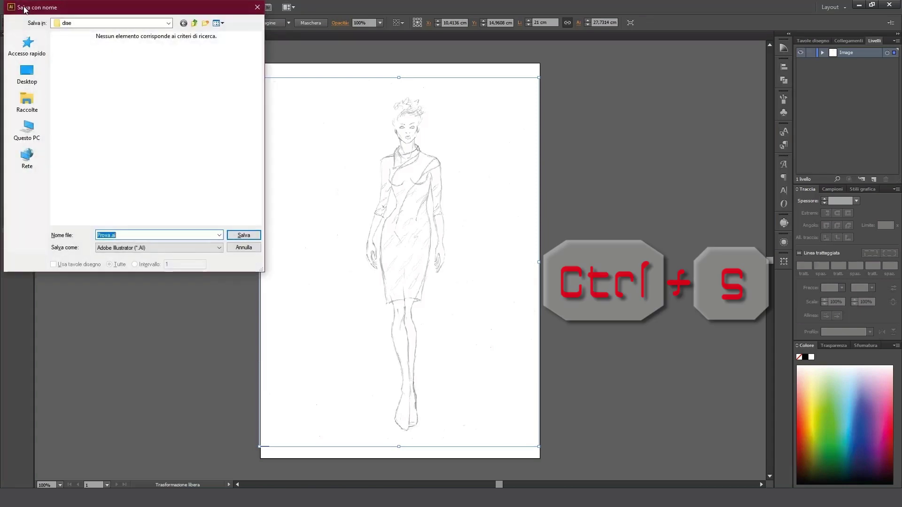
{"action": "left_click", "coordinate": [195, 25]}
{"action": "double_click", "coordinate": [74, 63]}
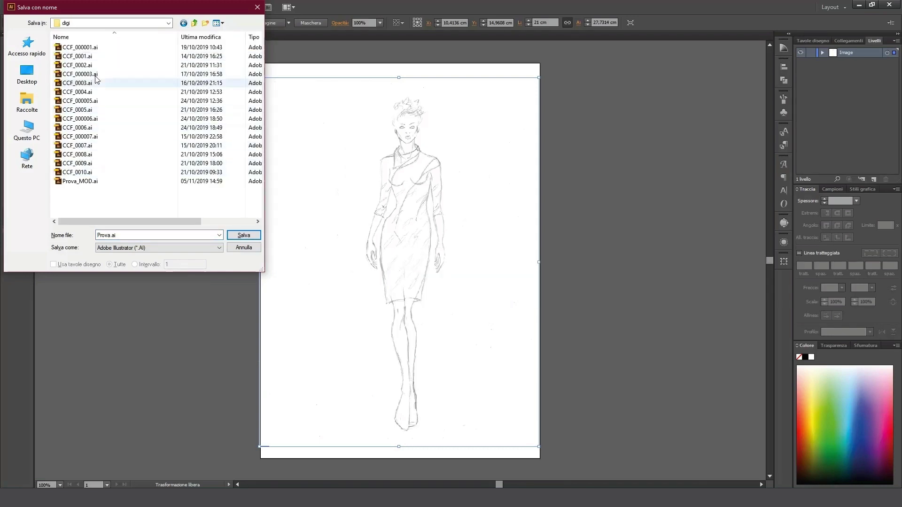
{"action": "left_click", "coordinate": [251, 250]}
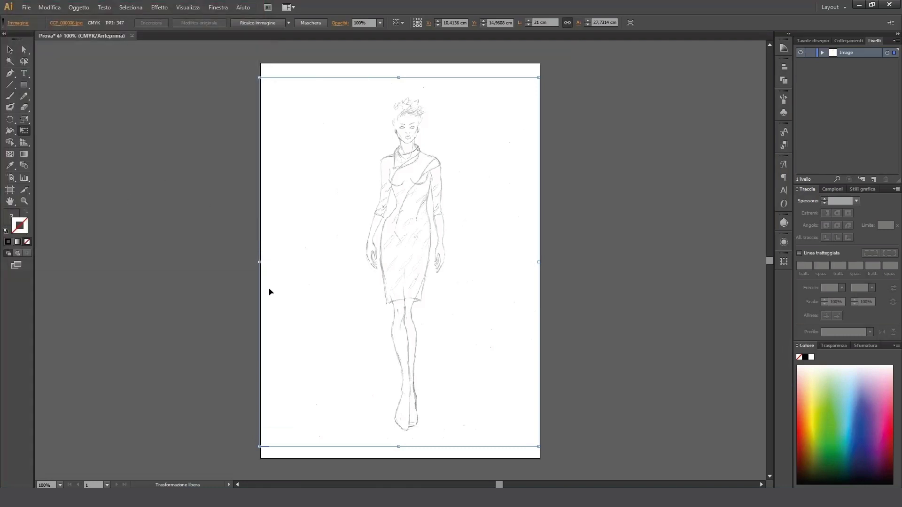
- Dismiss the File menu without choosing a command and switch to the Selection tool
{"action": "left_click", "coordinate": [26, 8]}
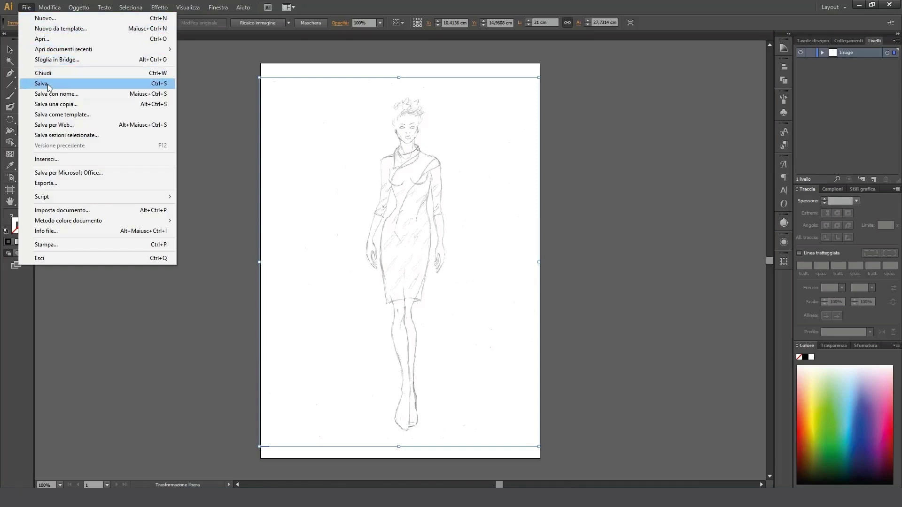
{"action": "left_click", "coordinate": [220, 105]}
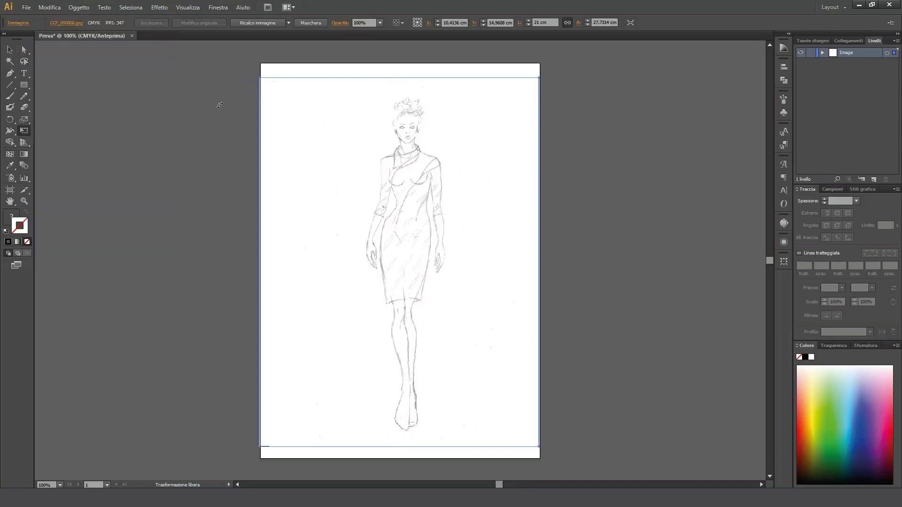
{"action": "key", "text": "v"}
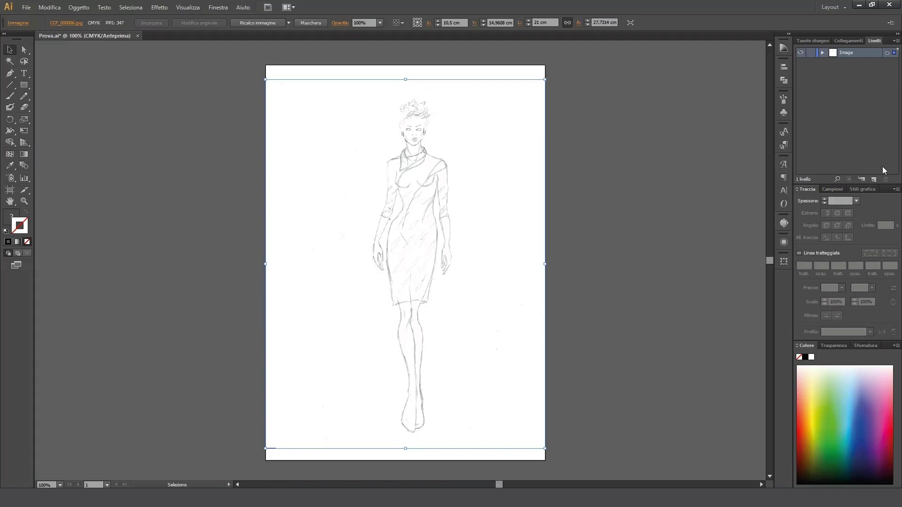
- Create a new layer, rename it 'Figure', and lock the Image layer holding the sketch
{"action": "left_click", "coordinate": [874, 181]}
{"action": "double_click", "coordinate": [853, 53]}
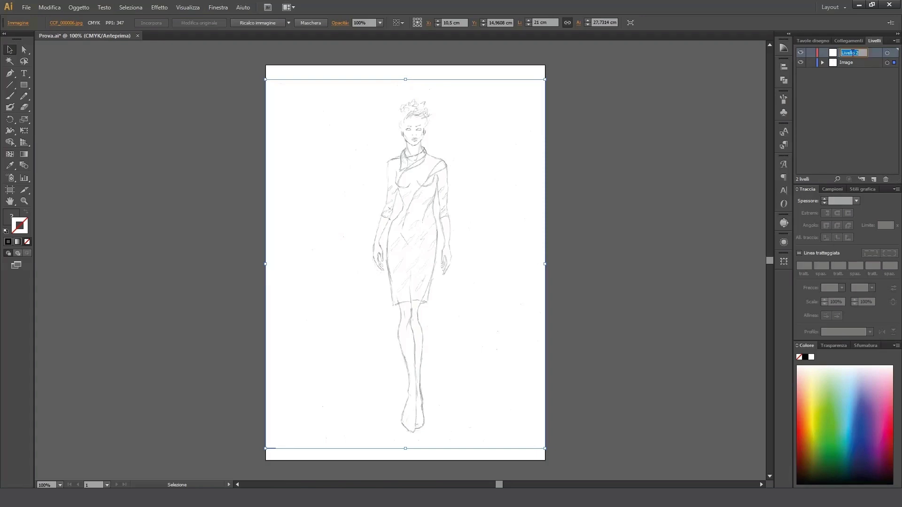
{"action": "type", "text": "Figure"}
{"action": "left_click", "coordinate": [811, 63]}
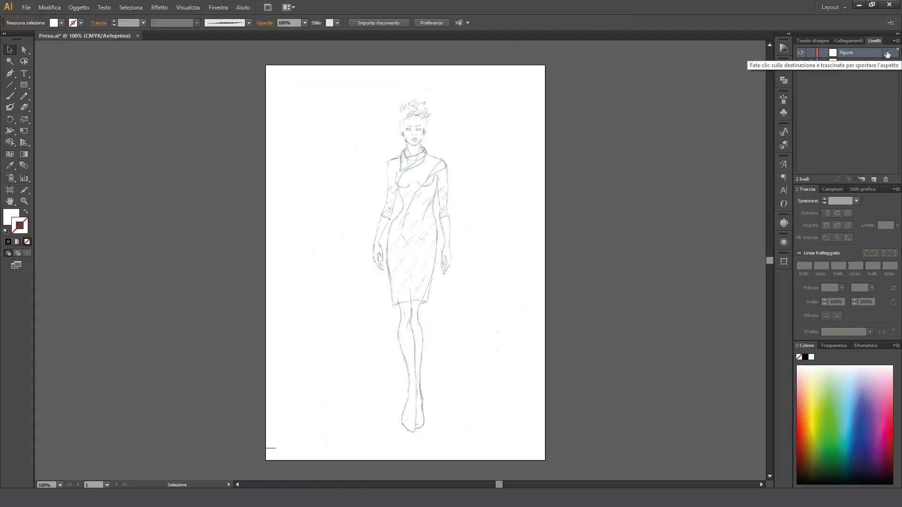
- Target the Figure layer and open CCF_0006.ai through File > Apri
{"action": "left_click", "coordinate": [887, 54]}
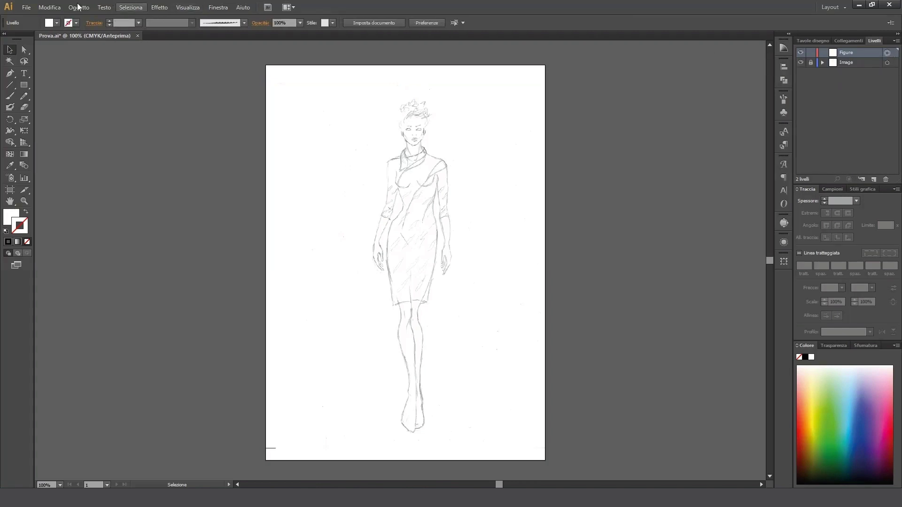
{"action": "left_click", "coordinate": [26, 7]}
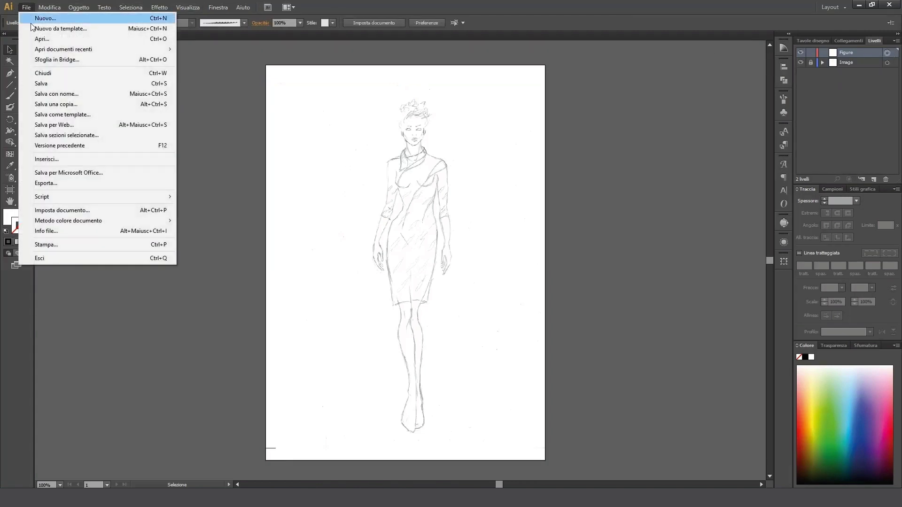
{"action": "left_click", "coordinate": [38, 39]}
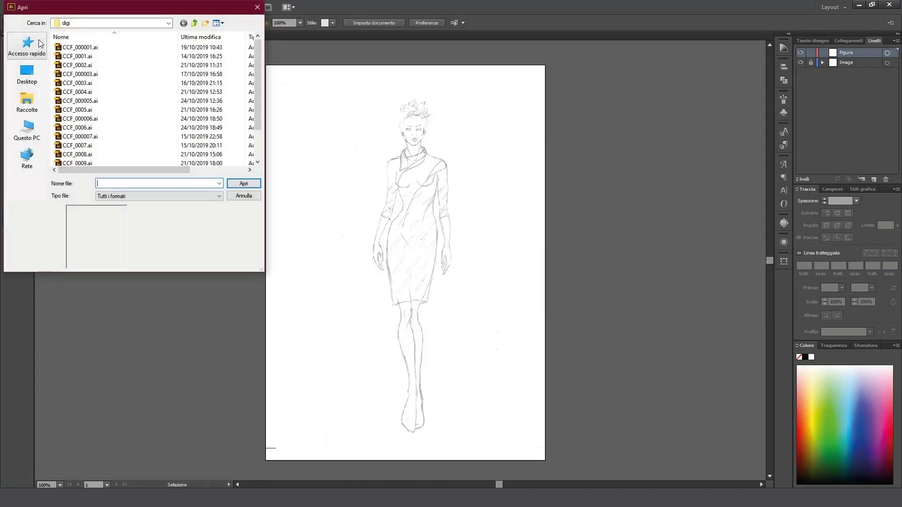
{"action": "left_click", "coordinate": [80, 130]}
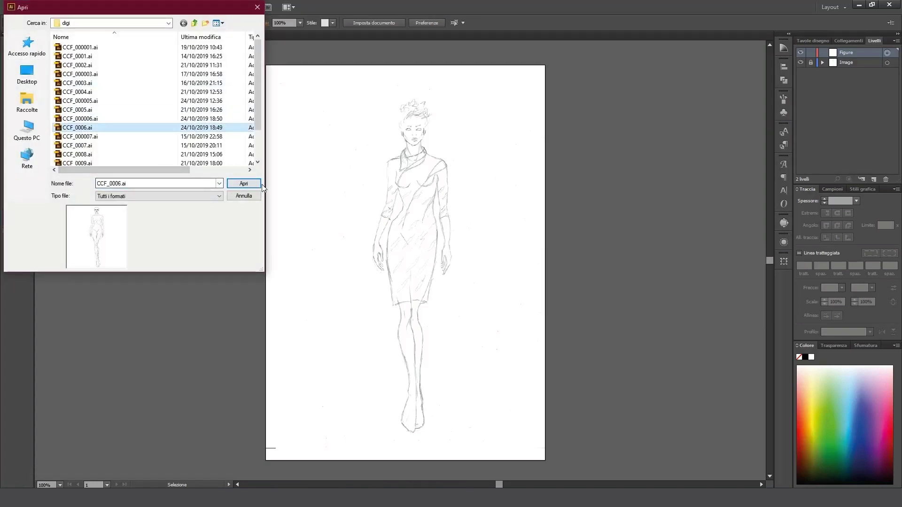
{"action": "left_click", "coordinate": [244, 184]}
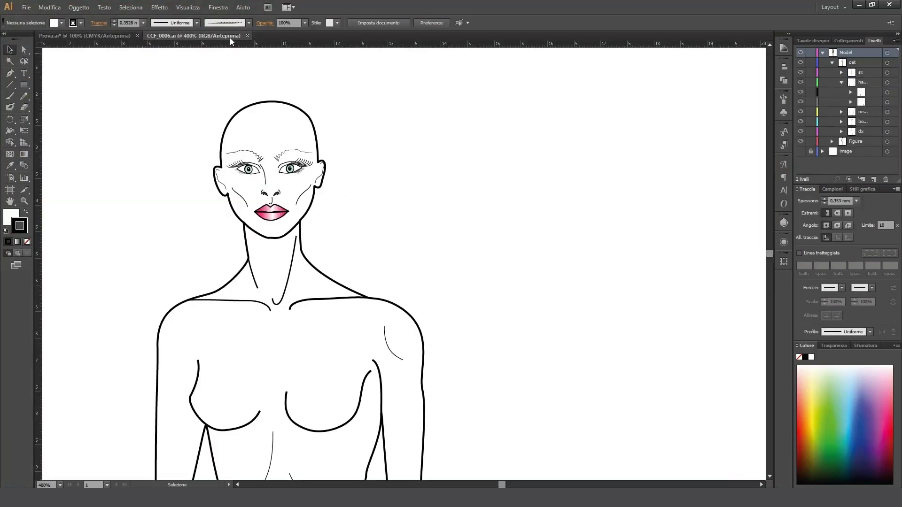
- Select all of the Model layer's artwork, copy it, and return to the Prova.ai tab
{"action": "left_click", "coordinate": [822, 52]}
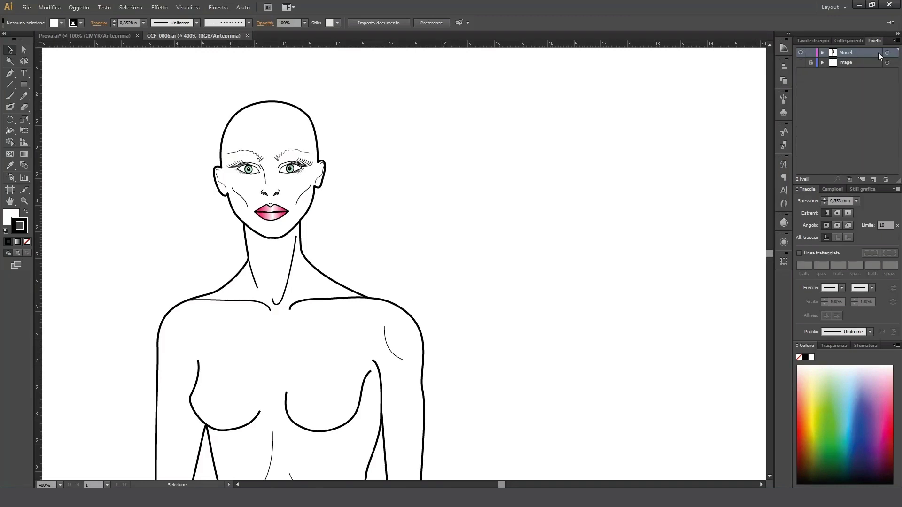
{"action": "left_click", "coordinate": [887, 53]}
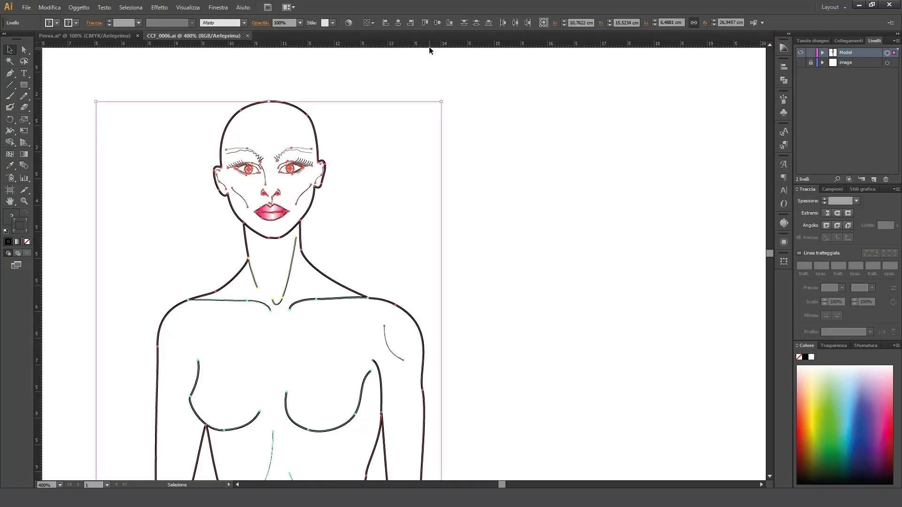
{"action": "left_click", "coordinate": [43, 9]}
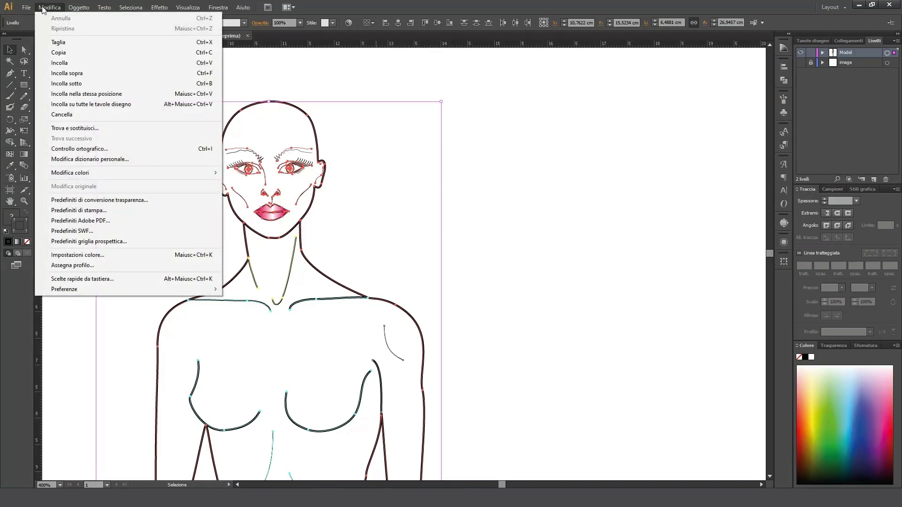
{"action": "left_click", "coordinate": [59, 52]}
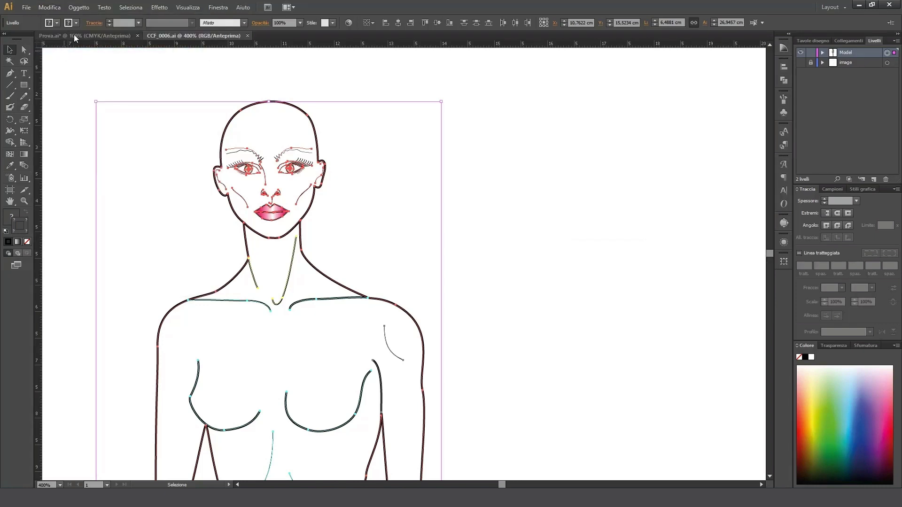
{"action": "left_click", "coordinate": [74, 37]}
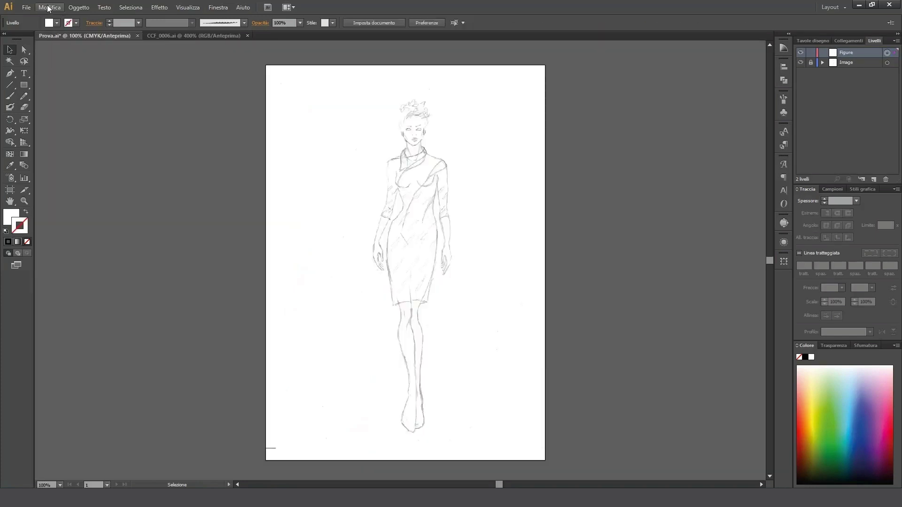
- Paste the body figure, drag it onto the sketched model, and deselect it
{"action": "left_click", "coordinate": [49, 7]}
{"action": "left_click", "coordinate": [64, 63]}
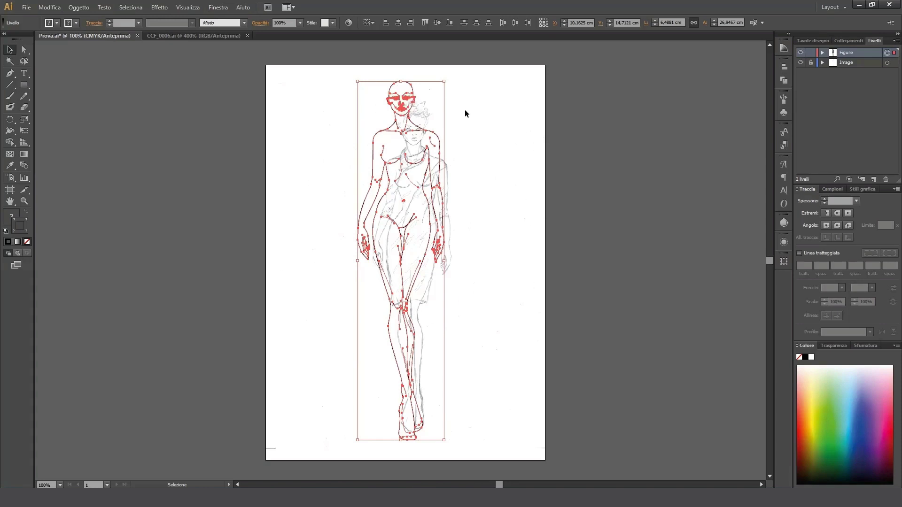
{"action": "left_click_drag", "start_coordinate": [420, 190], "coordinate": [419, 200]}
{"action": "left_click", "coordinate": [656, 153]}
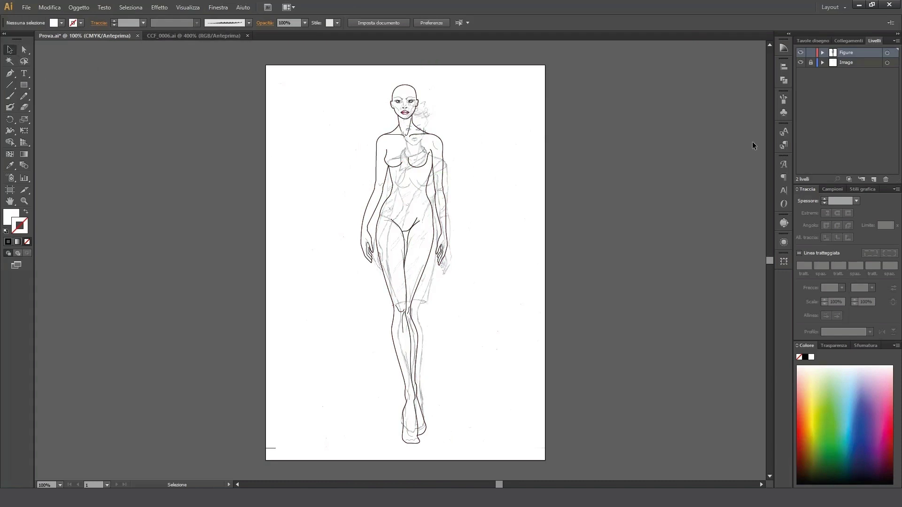
- Scale the Figure layer's body figure down proportionally to about 5.79 × 24.03 cm
{"action": "left_click", "coordinate": [823, 52]}
{"action": "left_click", "coordinate": [881, 52]}
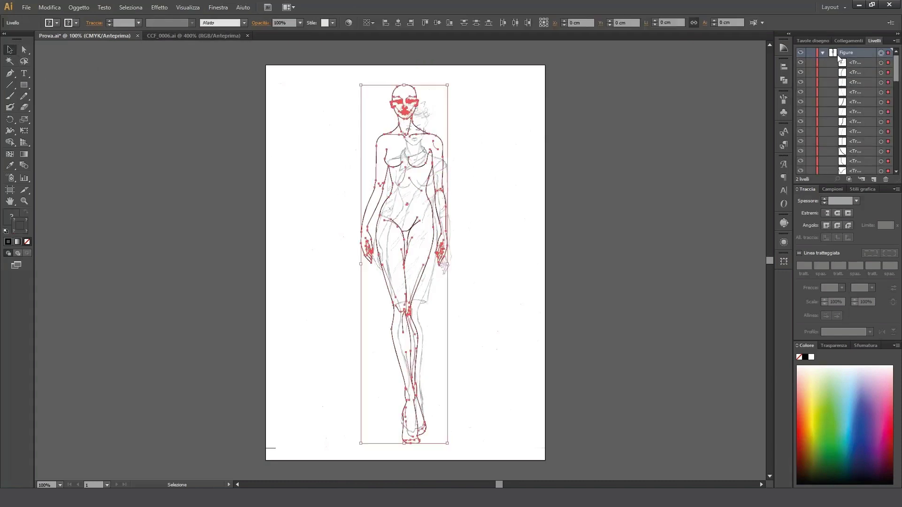
{"action": "left_click", "coordinate": [655, 25]}
{"action": "left_click", "coordinate": [655, 24]}
{"action": "left_click", "coordinate": [654, 25]}
{"action": "left_click", "coordinate": [655, 24]}
{"action": "key", "text": "e"}
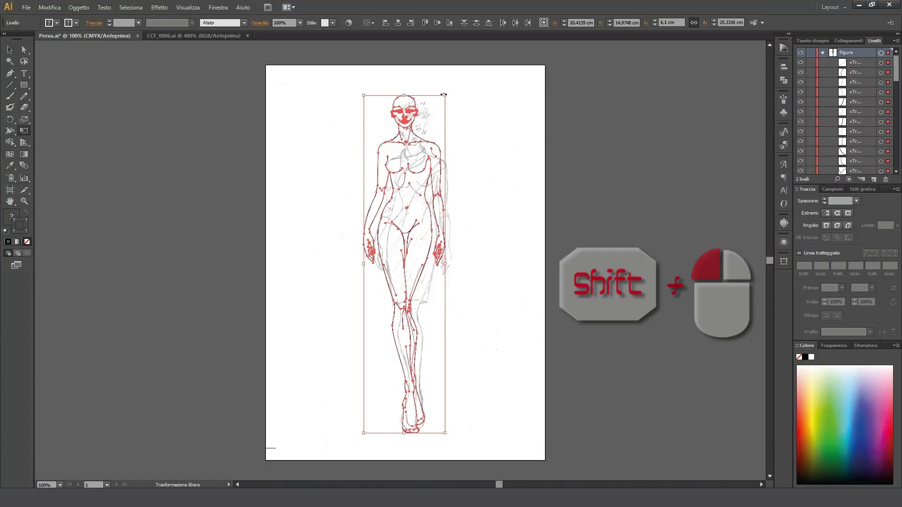
{"action": "left_click_drag", "start_coordinate": [445, 98], "coordinate": [441, 113]}
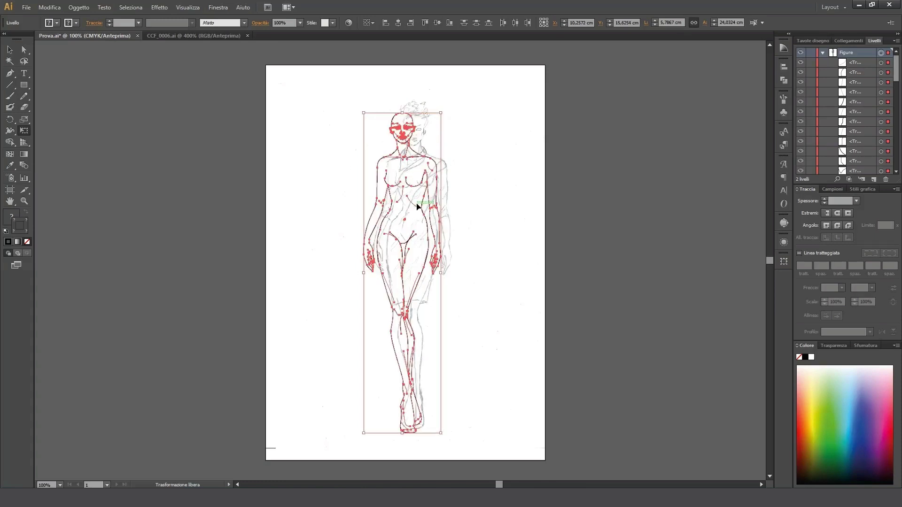
- Move the figure onto the sketched body and nudge it left to about X 11.04, Y 15.79 cm
{"action": "key", "text": "ctrl+plus"}
{"action": "key", "text": "ctrl+plus"}
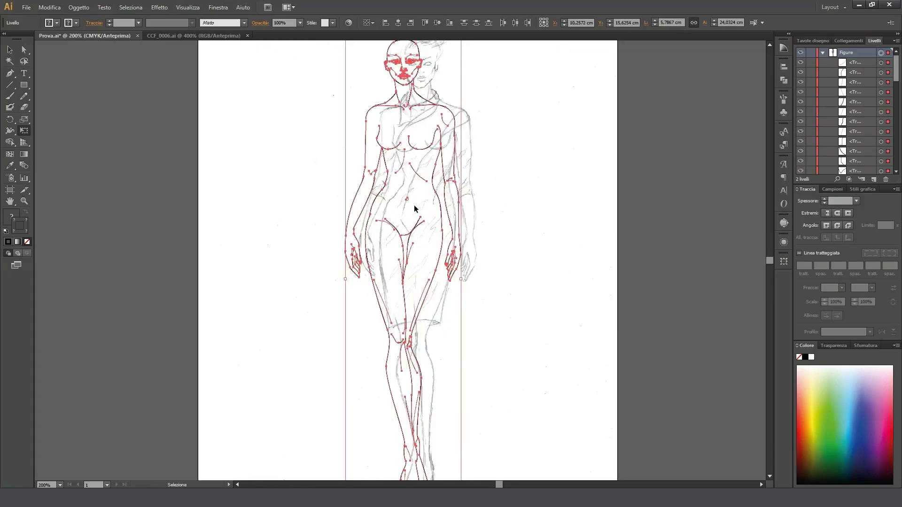
{"action": "key", "text": "ctrl+plus"}
{"action": "key", "text": "ctrl+minus"}
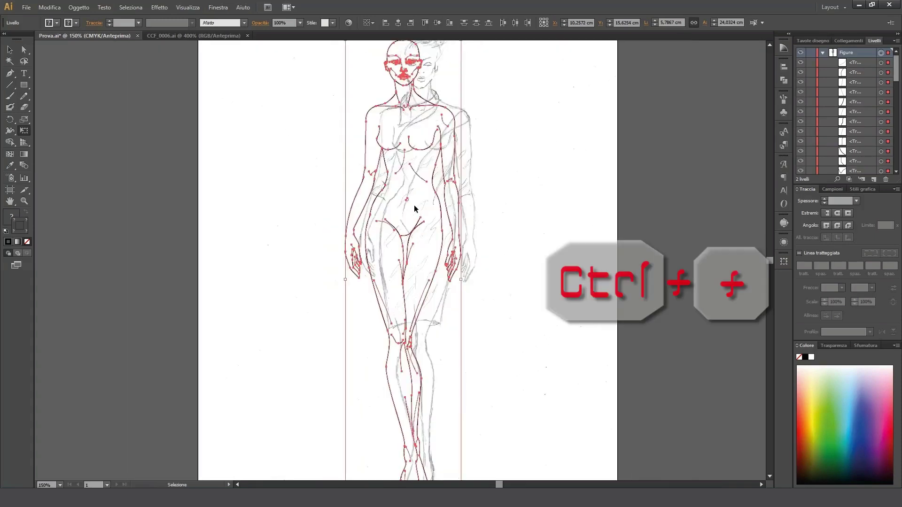
{"action": "left_click", "coordinate": [438, 202]}
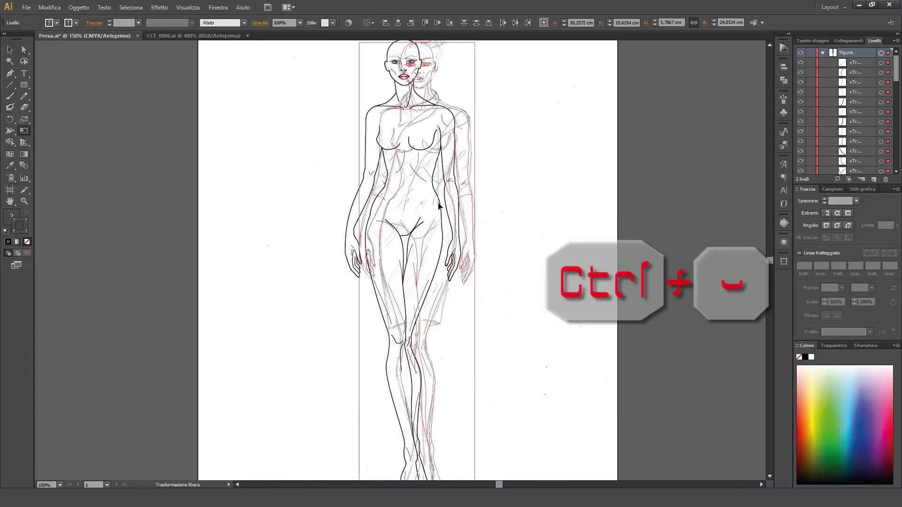
{"action": "left_click_drag", "start_coordinate": [440, 206], "coordinate": [441, 207]}
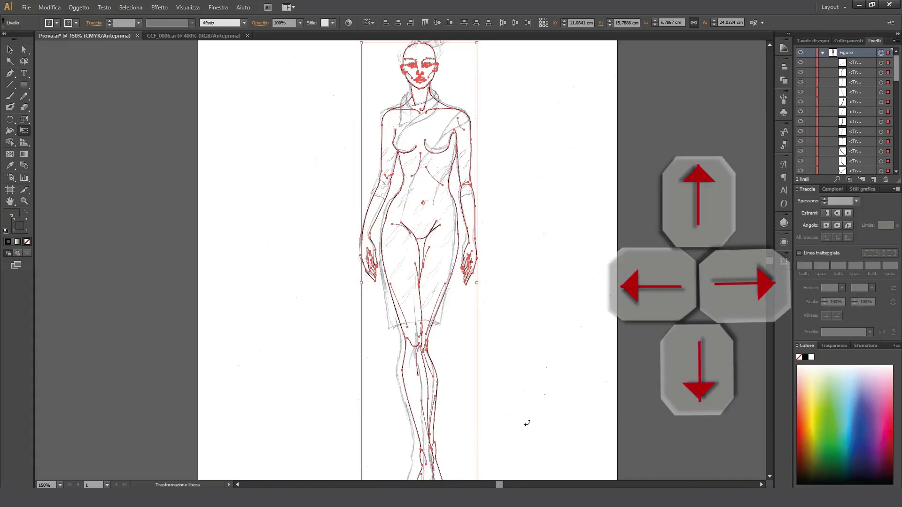
{"action": "key", "text": "Left"}
{"action": "key", "text": "Left"}
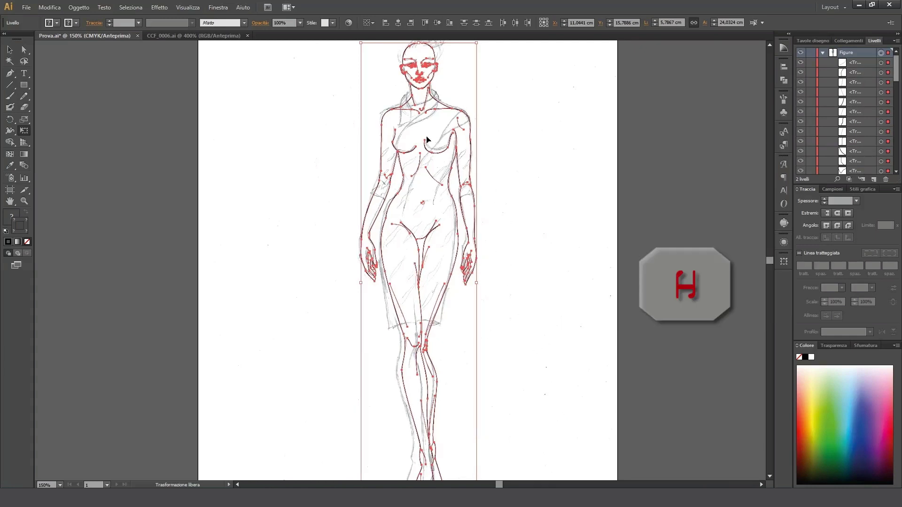
- Pan to the figure's head and deselect the figure to check its alignment with the sketch
{"action": "key", "text": "h"}
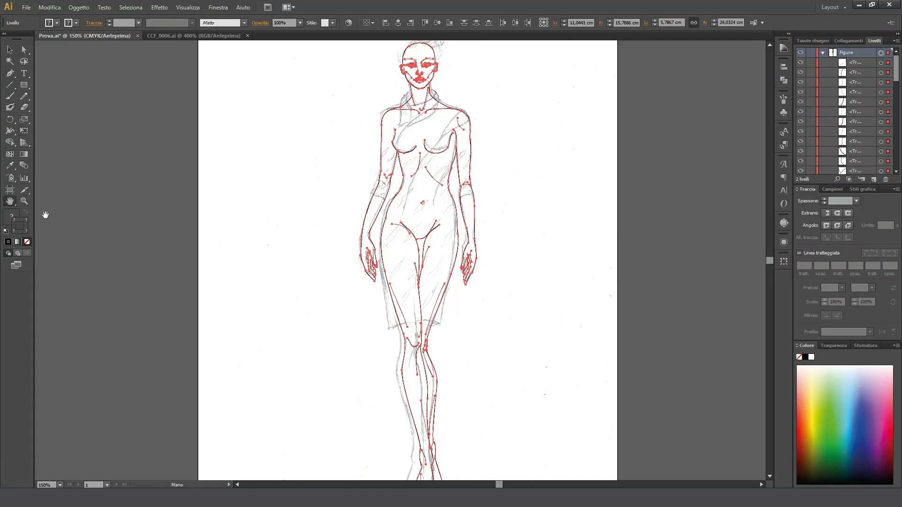
{"action": "left_click_drag", "start_coordinate": [521, 256], "coordinate": [518, 264]}
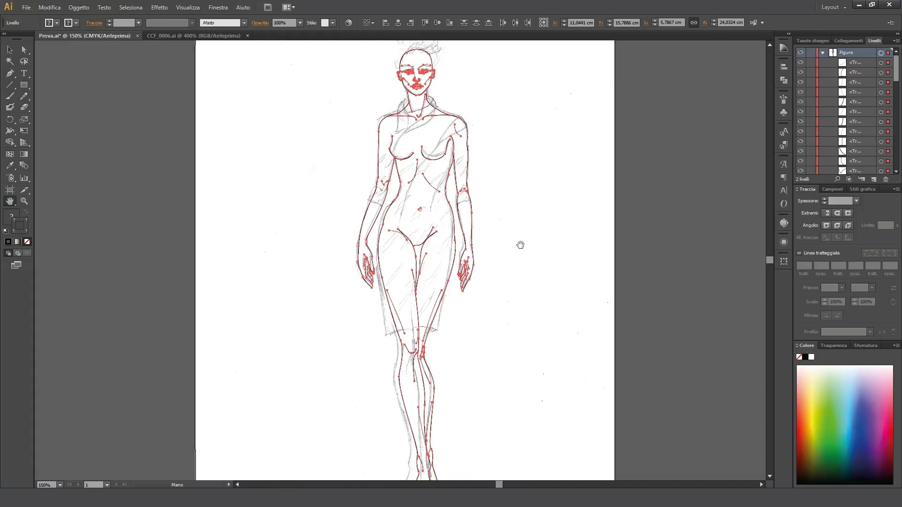
{"action": "left_click", "coordinate": [10, 50]}
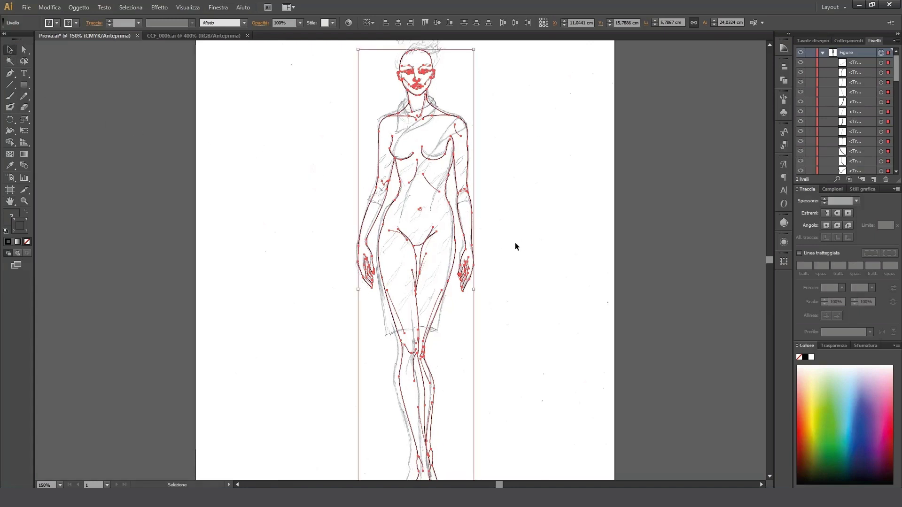
{"action": "left_click", "coordinate": [515, 243]}
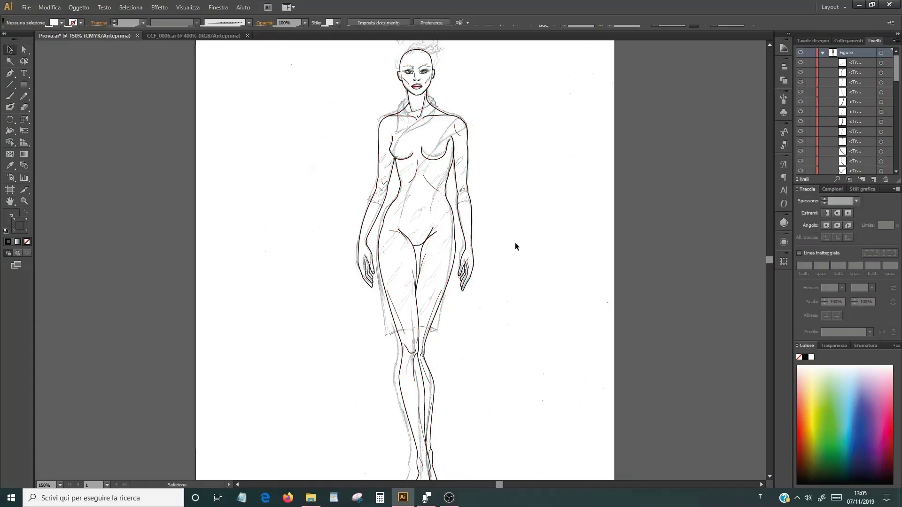